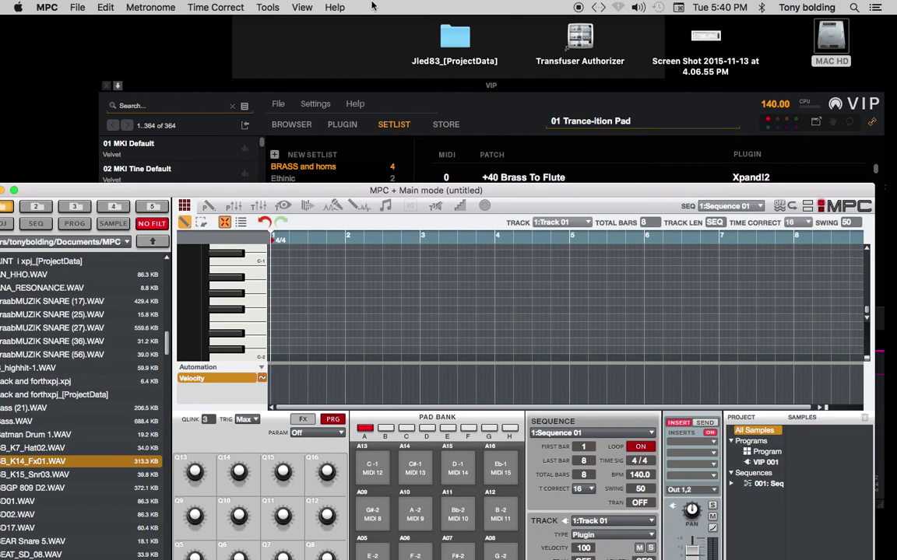
Bring the VIP window forward and show the setlists view, scrolled to the top of the list.
{"action": "left_click", "coordinate": [450, 92]}
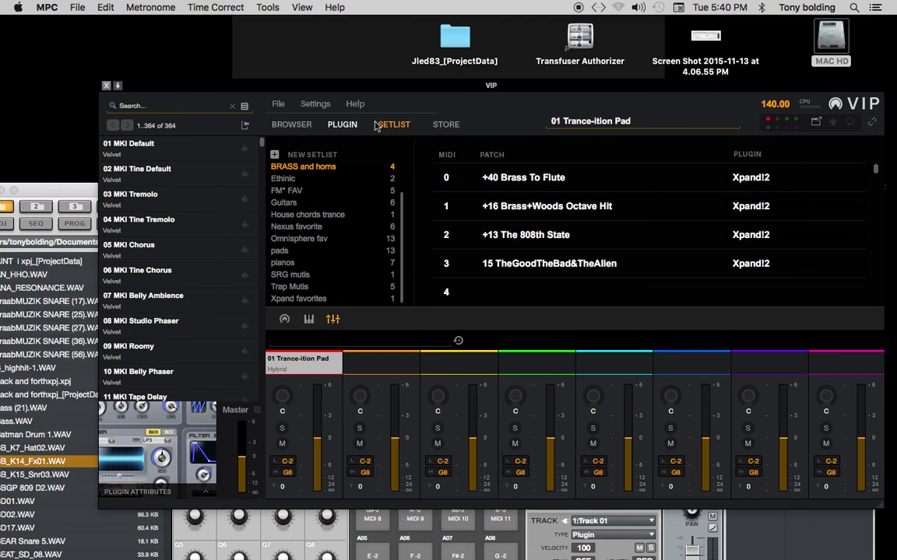
{"action": "left_click", "coordinate": [352, 126]}
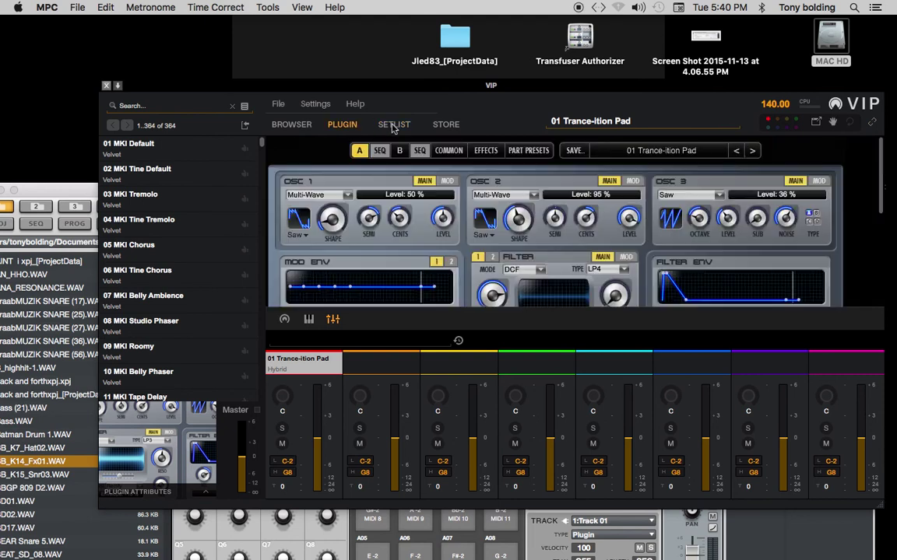
{"action": "left_click", "coordinate": [391, 127]}
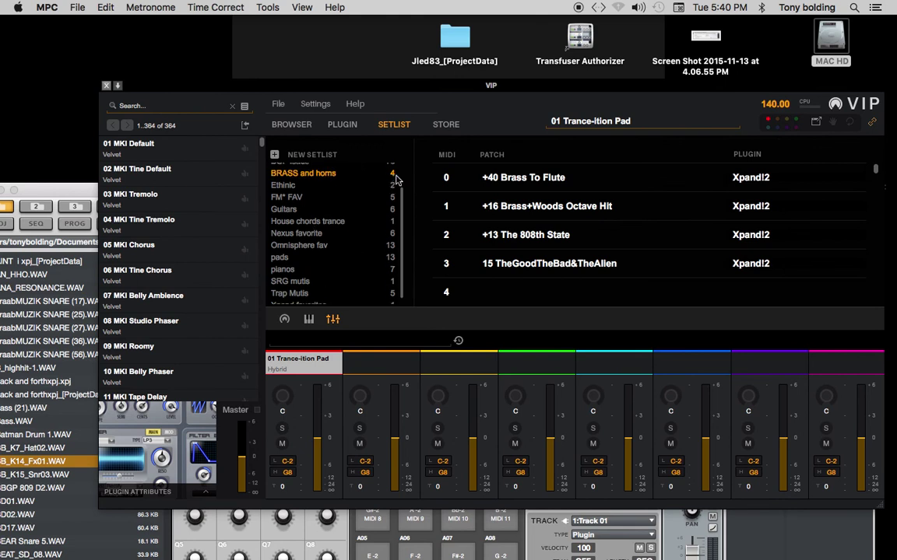
{"action": "scroll", "coordinate": [386, 187], "scroll_direction": "up", "scroll_amount": 1}
{"action": "scroll", "coordinate": [387, 197], "scroll_direction": "up", "scroll_amount": 1}
{"action": "scroll", "coordinate": [387, 197], "scroll_direction": "up", "scroll_amount": 1}
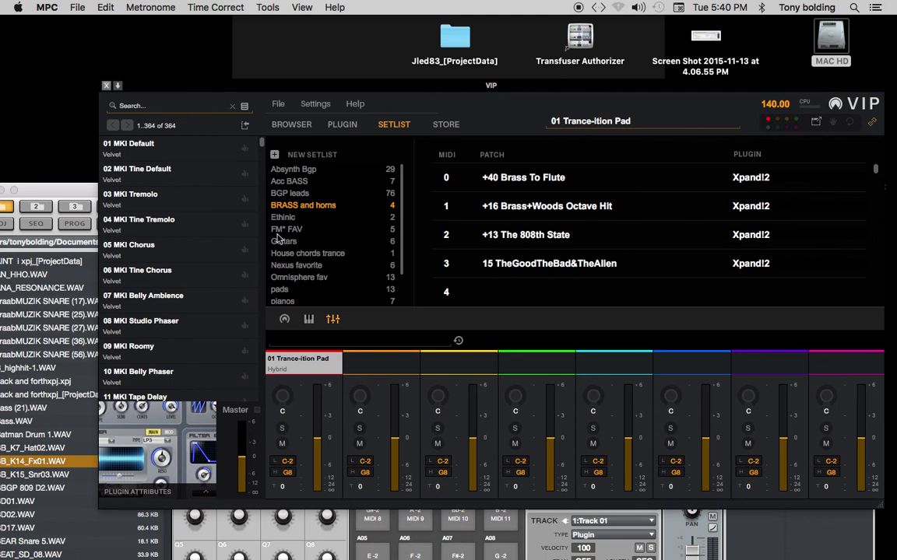
Open the Absynth Bgp setlist and scroll through its Omnisphere, FM8 and Massive patches.
{"action": "left_click", "coordinate": [292, 169]}
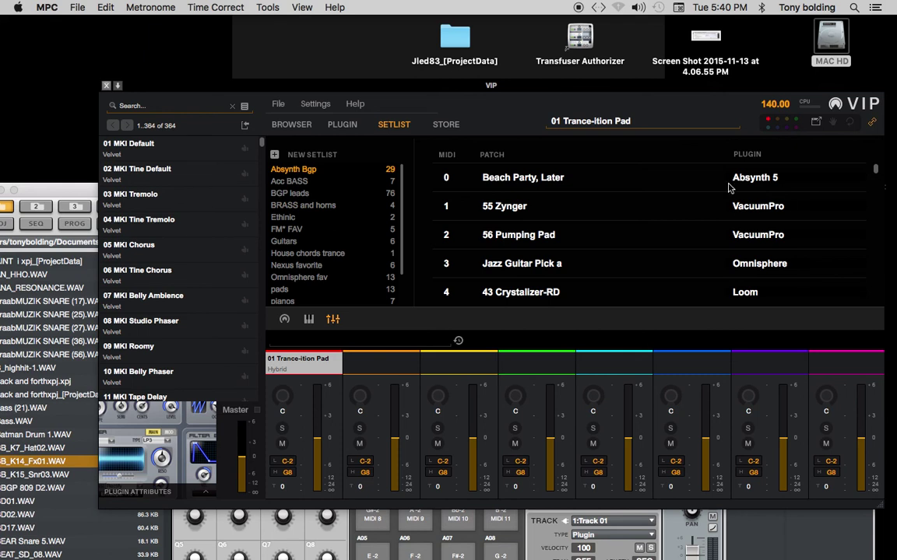
{"action": "scroll", "coordinate": [745, 272], "scroll_direction": "down", "scroll_amount": 1}
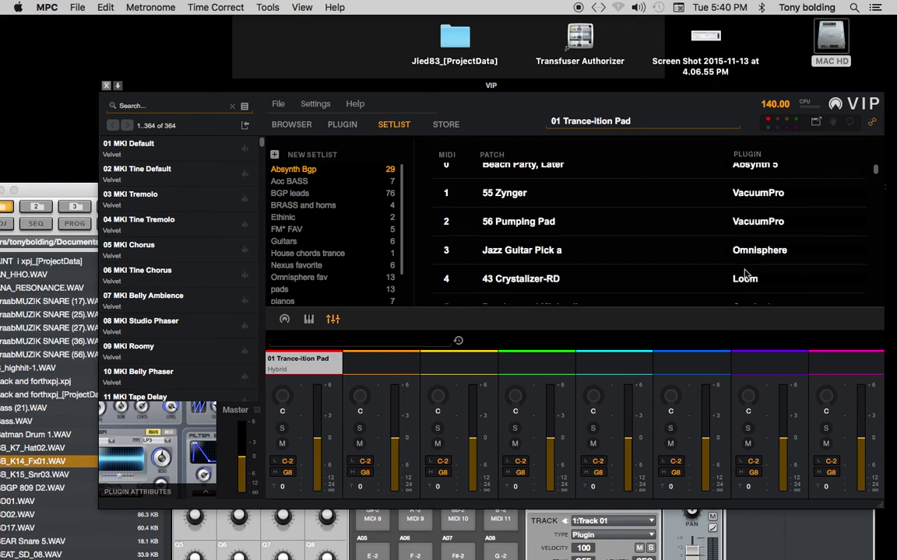
{"action": "scroll", "coordinate": [745, 274], "scroll_direction": "down", "scroll_amount": 2}
{"action": "scroll", "coordinate": [743, 281], "scroll_direction": "down", "scroll_amount": 1}
{"action": "scroll", "coordinate": [740, 288], "scroll_direction": "down", "scroll_amount": 1}
{"action": "scroll", "coordinate": [735, 290], "scroll_direction": "down", "scroll_amount": 5}
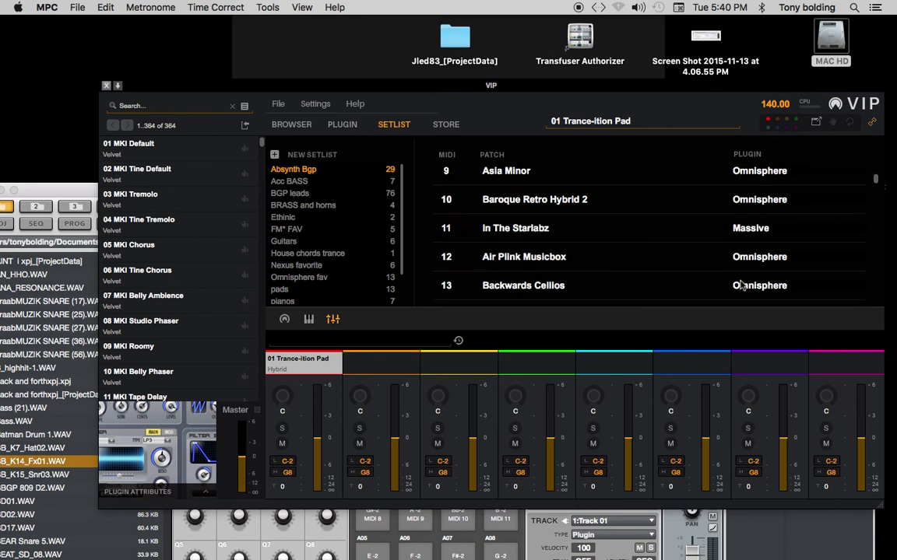
{"action": "scroll", "coordinate": [740, 293], "scroll_direction": "down", "scroll_amount": 4}
{"action": "scroll", "coordinate": [741, 291], "scroll_direction": "down", "scroll_amount": 2}
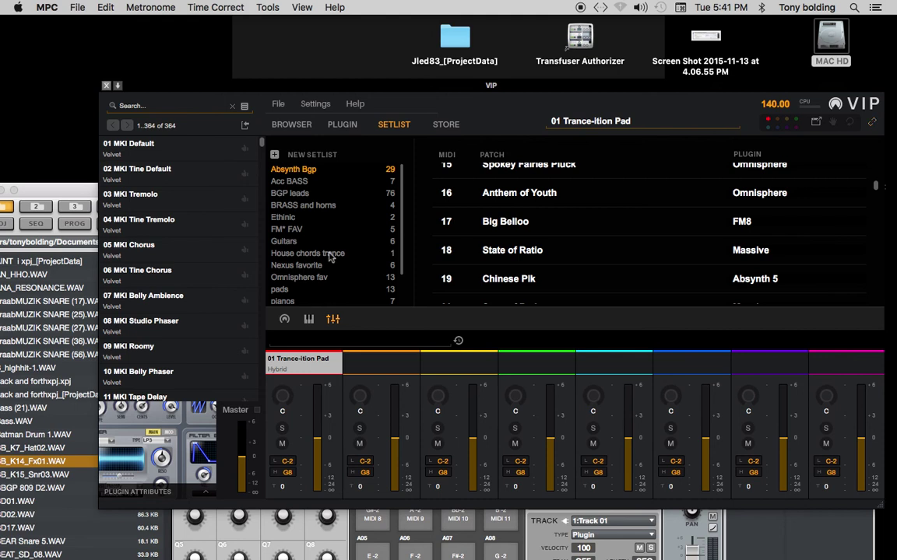
{"action": "scroll", "coordinate": [293, 232], "scroll_direction": "down", "scroll_amount": 1}
Open FM* FAV and show its five FM8 patches, Blue Poles through Thaurus, in slots 0–4.
{"action": "left_click", "coordinate": [289, 228]}
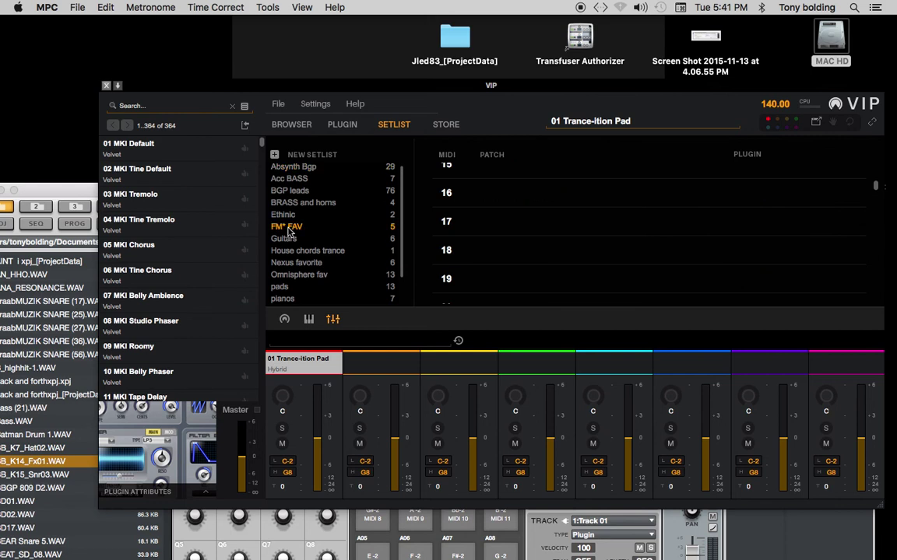
{"action": "scroll", "coordinate": [478, 232], "scroll_direction": "up", "scroll_amount": 3}
{"action": "scroll", "coordinate": [478, 232], "scroll_direction": "up", "scroll_amount": 2}
{"action": "scroll", "coordinate": [478, 232], "scroll_direction": "up", "scroll_amount": 3}
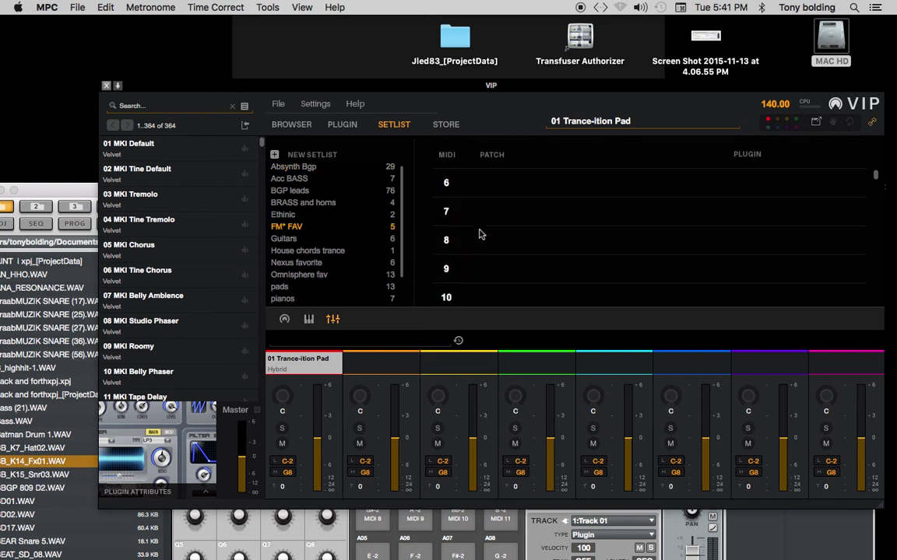
{"action": "scroll", "coordinate": [479, 233], "scroll_direction": "up", "scroll_amount": 5}
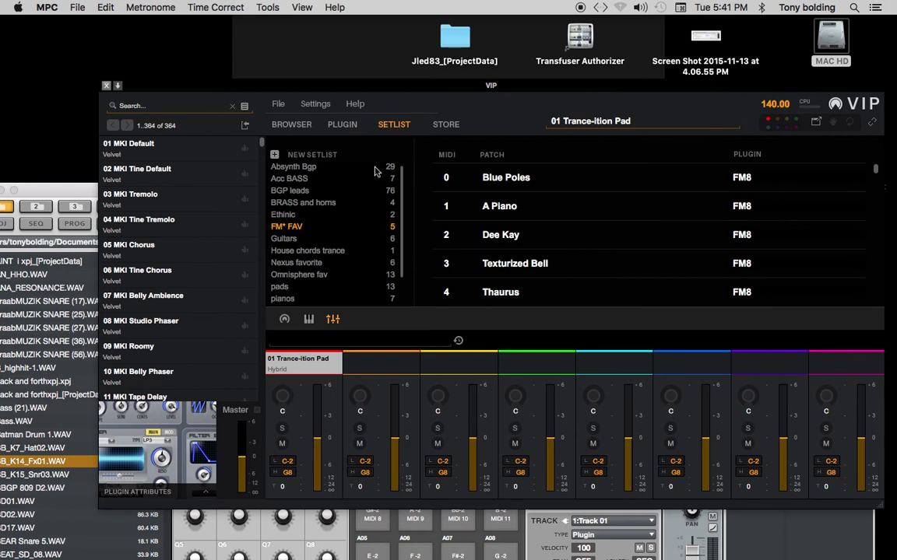
{"action": "scroll", "coordinate": [584, 222], "scroll_direction": "down", "scroll_amount": 1}
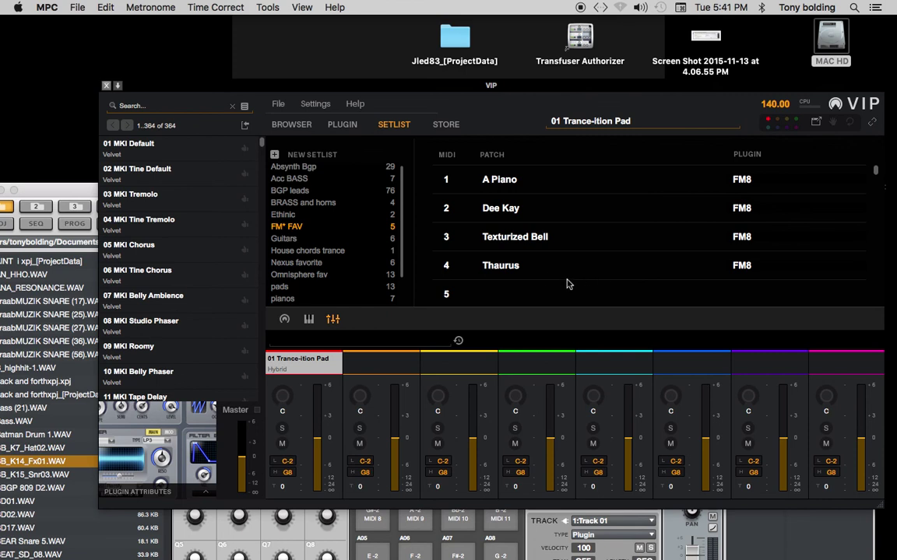
{"action": "scroll", "coordinate": [566, 284], "scroll_direction": "up", "scroll_amount": 1}
{"action": "scroll", "coordinate": [567, 284], "scroll_direction": "down", "scroll_amount": 1}
{"action": "scroll", "coordinate": [567, 284], "scroll_direction": "down", "scroll_amount": 1}
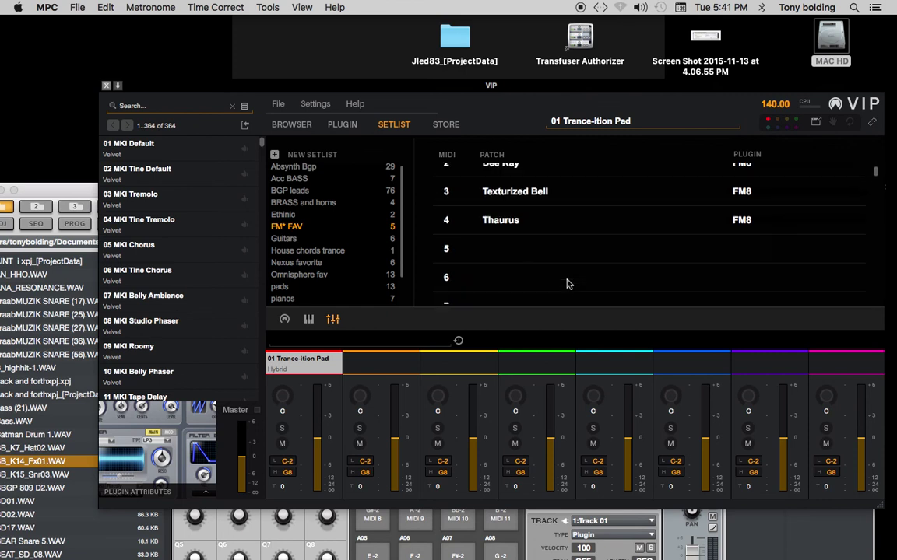
{"action": "scroll", "coordinate": [567, 284], "scroll_direction": "up", "scroll_amount": 1}
{"action": "scroll", "coordinate": [566, 284], "scroll_direction": "up", "scroll_amount": 1}
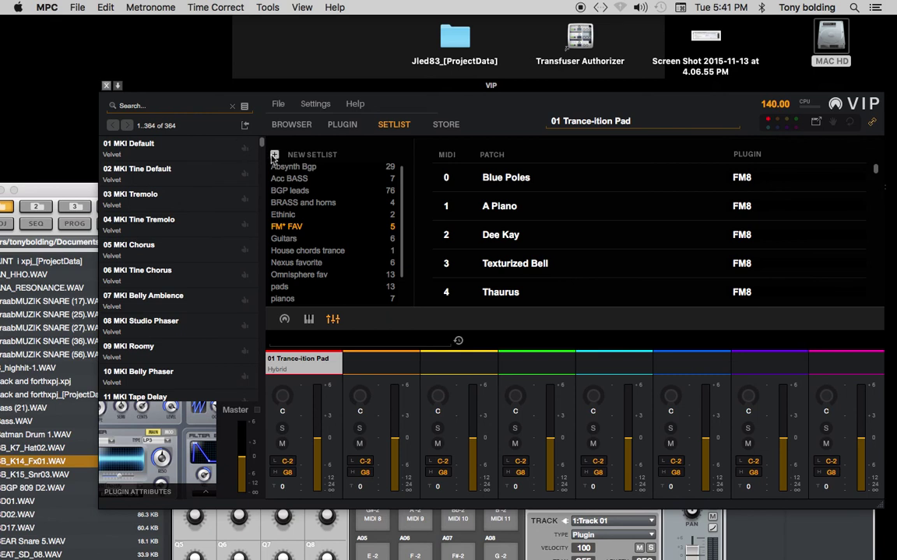
Add a new setlist and name it 'velvet fav'.
{"action": "left_click", "coordinate": [275, 155]}
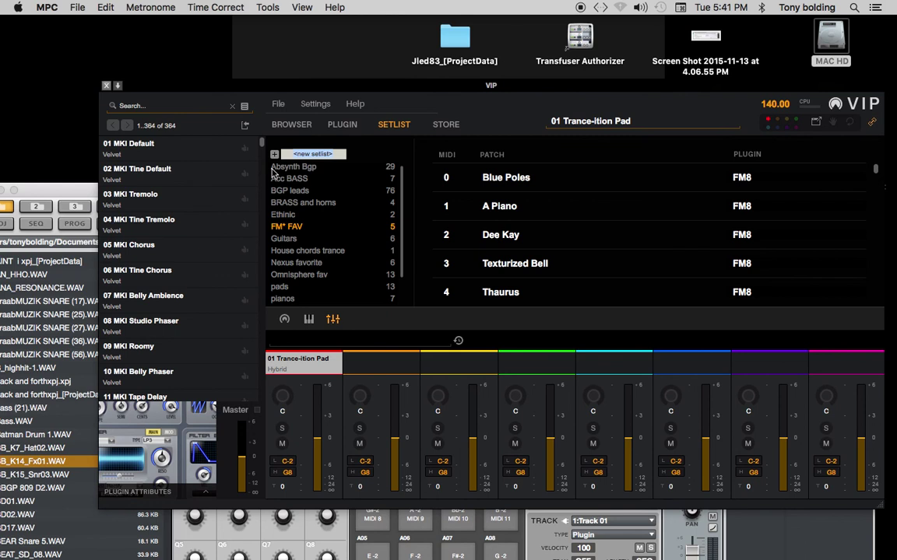
{"action": "double_click", "coordinate": [311, 153]}
{"action": "type", "text": "velvet "}
{"action": "type", "text": "fav"}
{"action": "key", "text": "Return"}
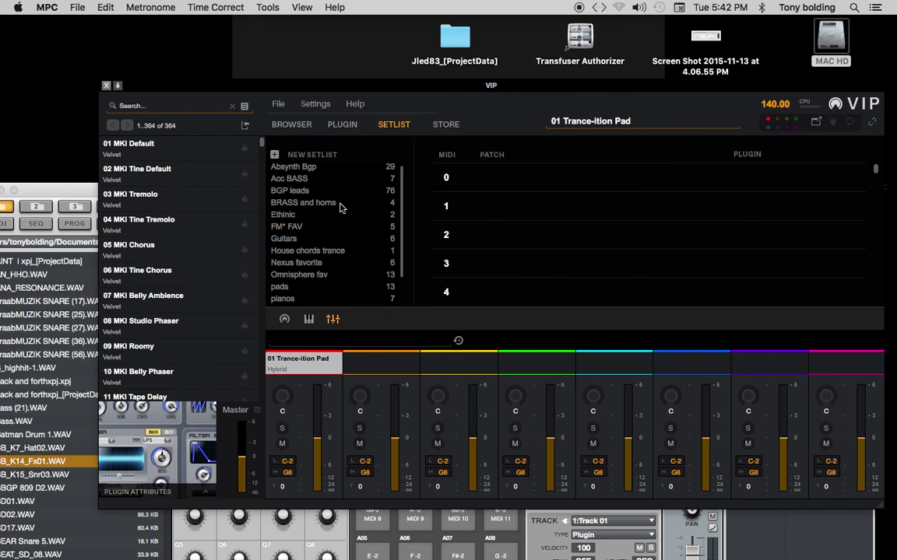
Scroll to the velvet fav setlist and check that its MIDI slots 0–19 are empty.
{"action": "scroll", "coordinate": [341, 222], "scroll_direction": "down", "scroll_amount": 1}
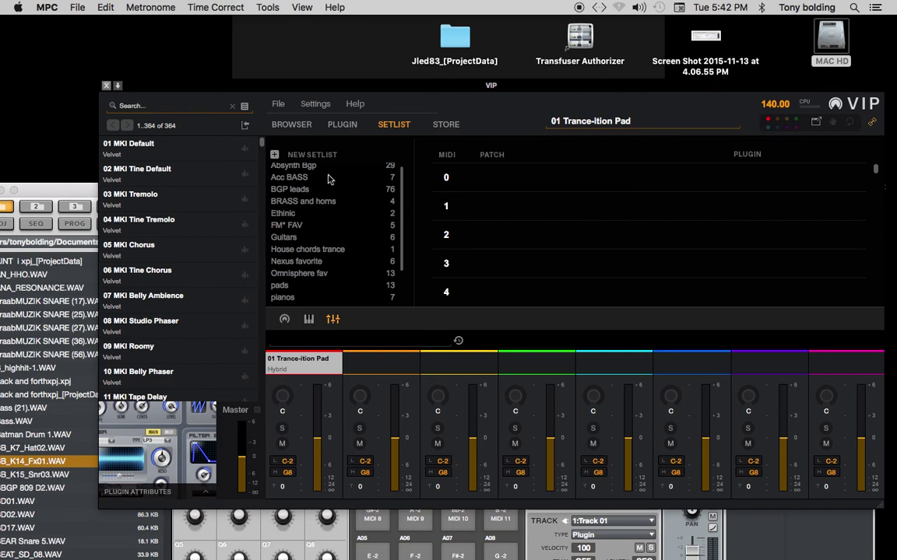
{"action": "left_click_drag", "start_coordinate": [403, 250], "coordinate": [404, 312]}
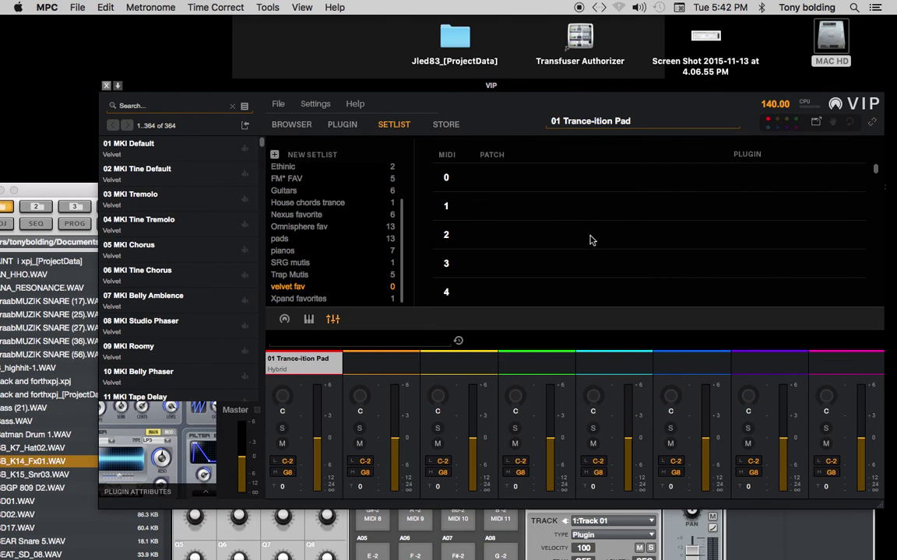
{"action": "scroll", "coordinate": [597, 242], "scroll_direction": "down", "scroll_amount": 5}
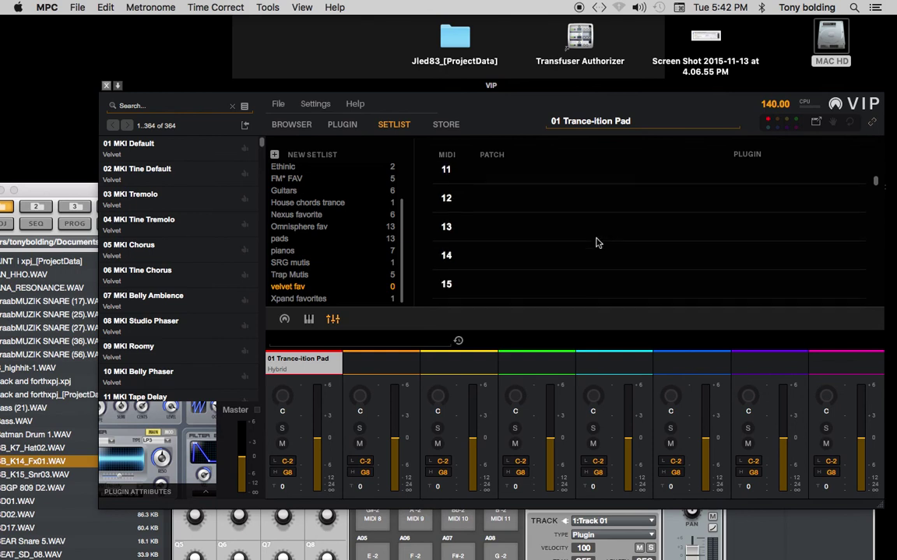
{"action": "scroll", "coordinate": [615, 249], "scroll_direction": "down", "scroll_amount": 4}
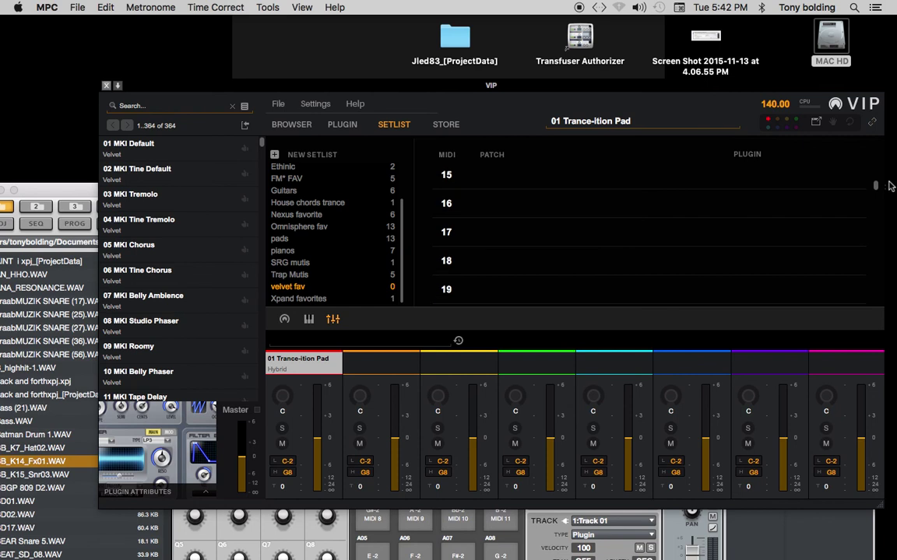
{"action": "left_click_drag", "start_coordinate": [875, 181], "coordinate": [878, 193]}
{"action": "scroll", "coordinate": [878, 193], "scroll_direction": "up", "scroll_amount": 4}
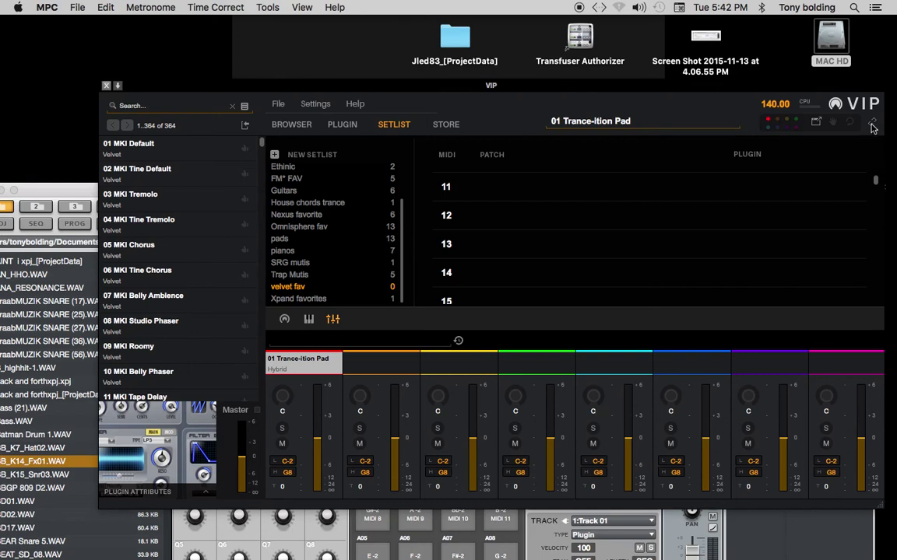
{"action": "scroll", "coordinate": [877, 185], "scroll_direction": "up", "scroll_amount": 1}
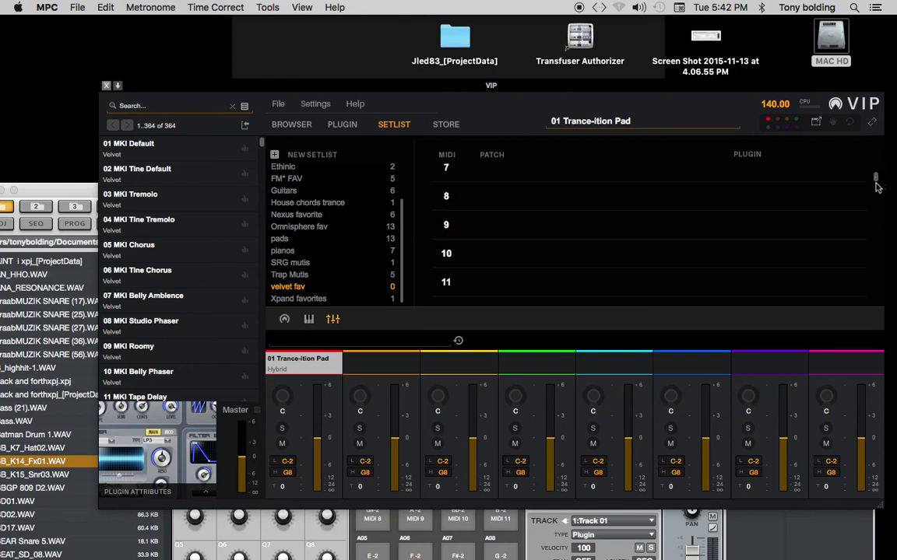
{"action": "scroll", "coordinate": [877, 185], "scroll_direction": "up", "scroll_amount": 3}
{"action": "scroll", "coordinate": [872, 195], "scroll_direction": "up", "scroll_amount": 4}
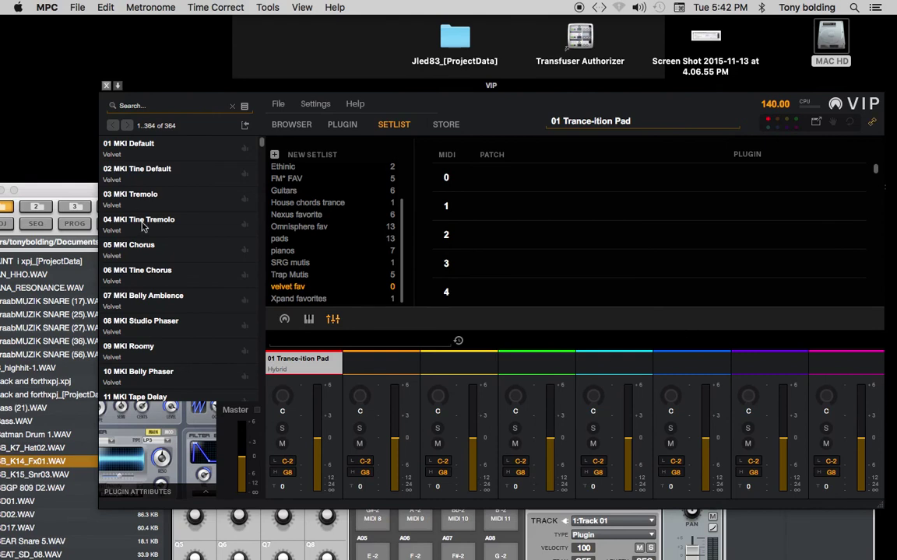
Add 04 MKI Tine Tremolo to velvet fav slot 0, then load 08 MKI Studio Phaser.
{"action": "double_click", "coordinate": [142, 223]}
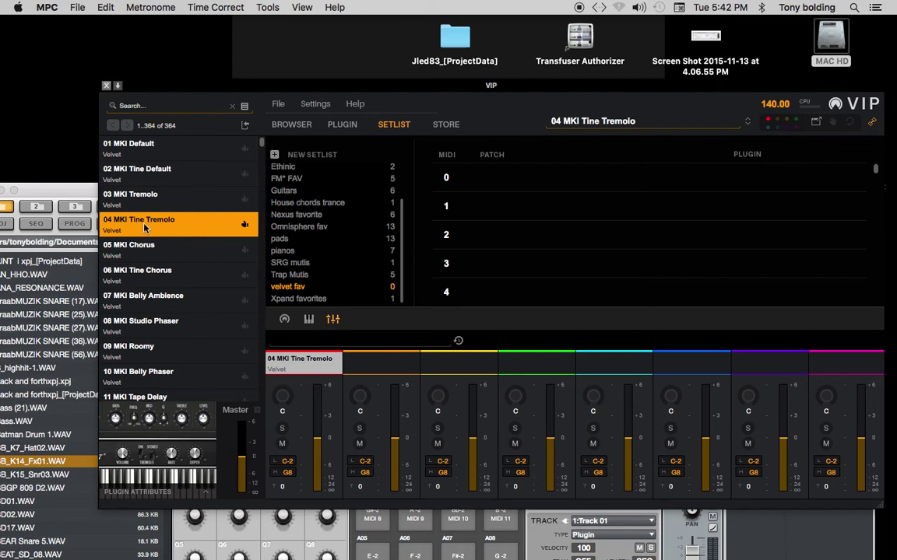
{"action": "right_click", "coordinate": [144, 228]}
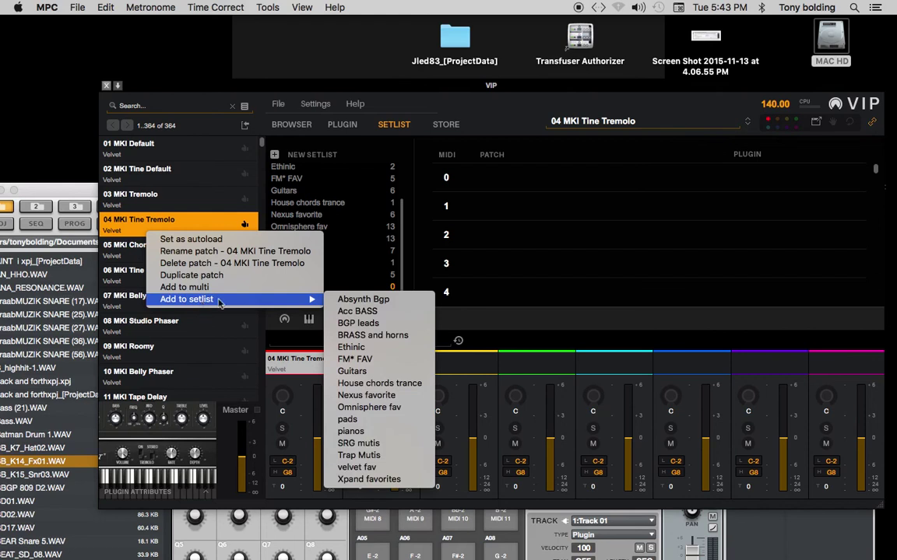
{"action": "mouse_move", "coordinate": [187, 299]}
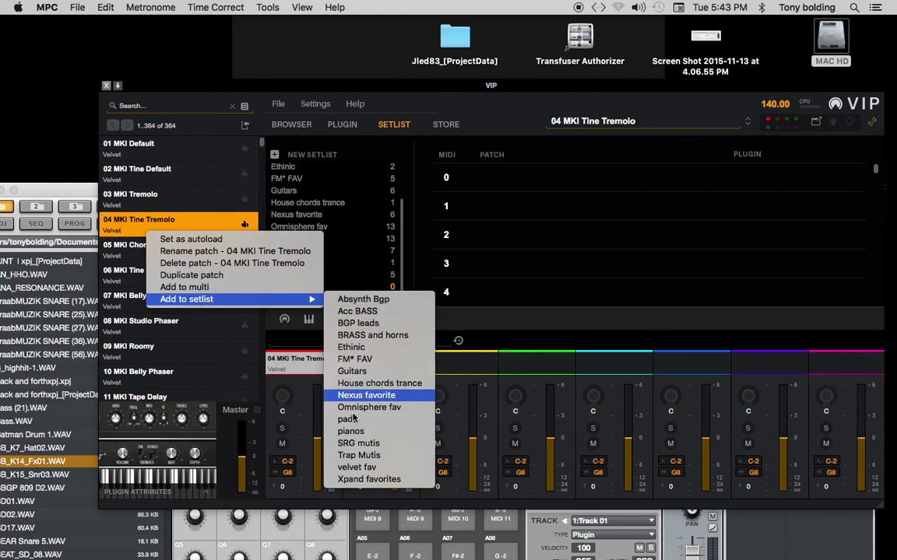
{"action": "left_click", "coordinate": [358, 468]}
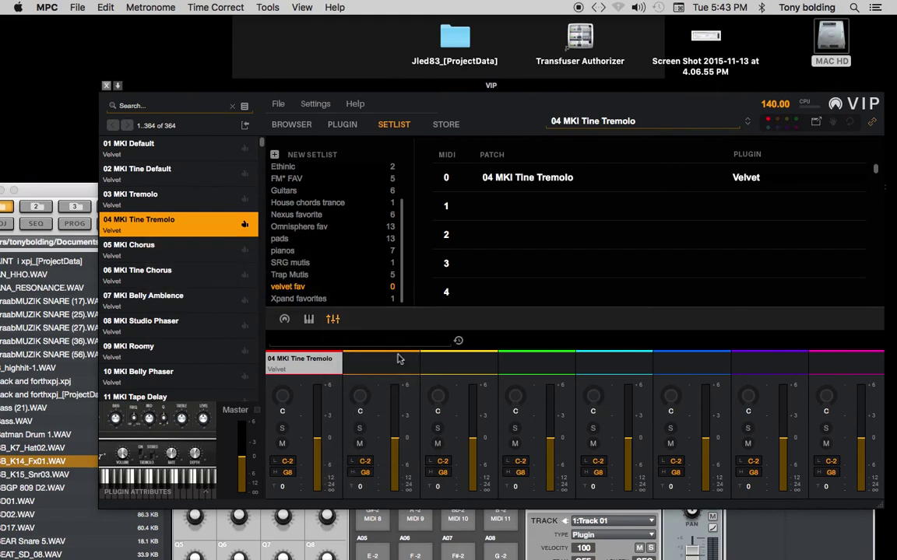
{"action": "left_click", "coordinate": [154, 328]}
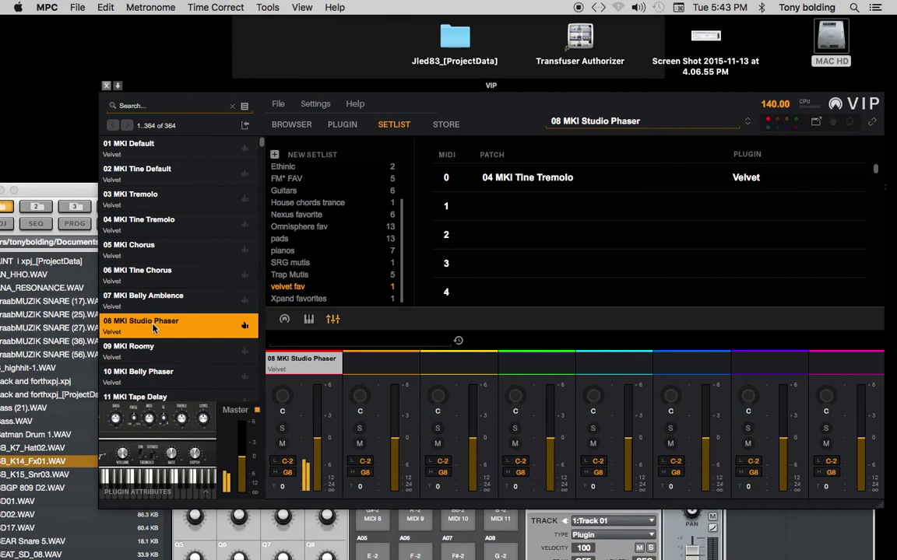
Bring up the Add to setlist options for the 08 MKI Studio Phaser patch.
{"action": "right_click", "coordinate": [154, 328]}
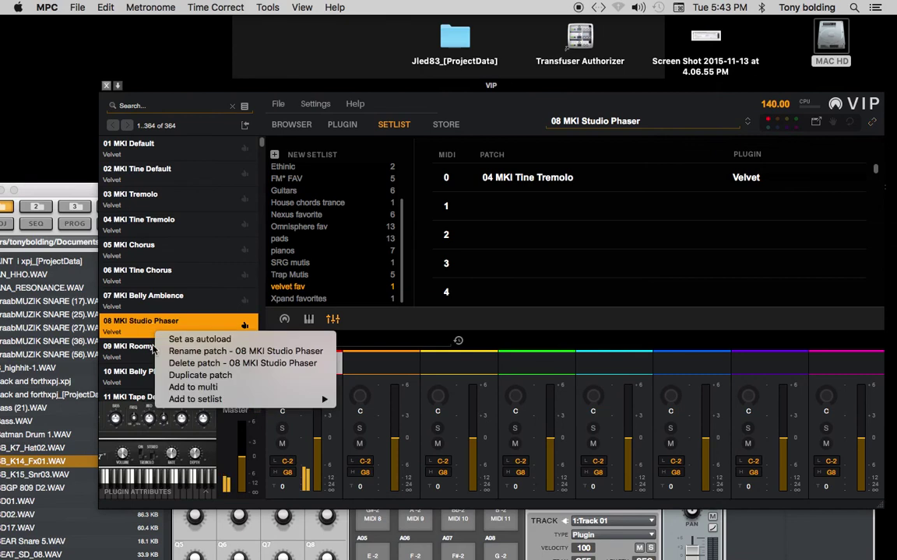
{"action": "mouse_move", "coordinate": [195, 400]}
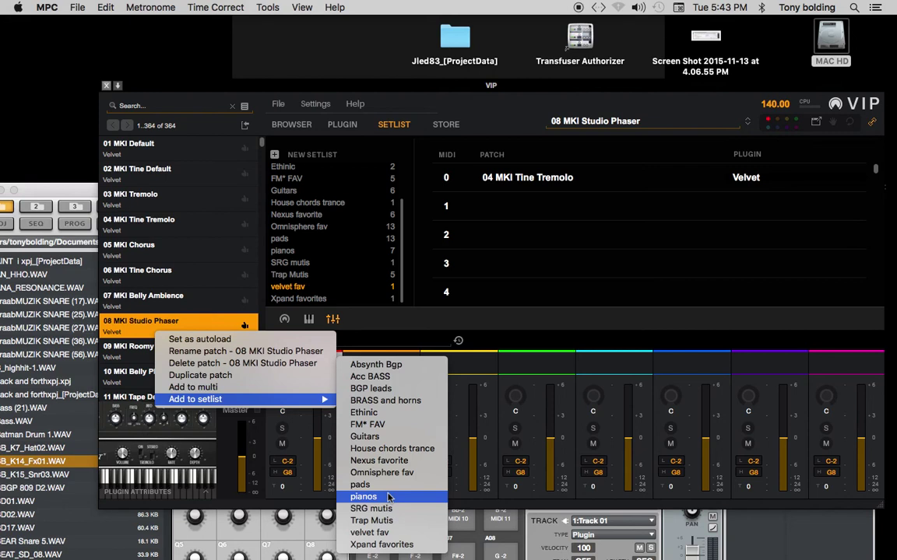
Add 08 MKI Studio Phaser, 14 MKI Trem-Mu-Plex and 16 MKI Bad Condition to velvet fav slots 1–3.
{"action": "left_click", "coordinate": [380, 533]}
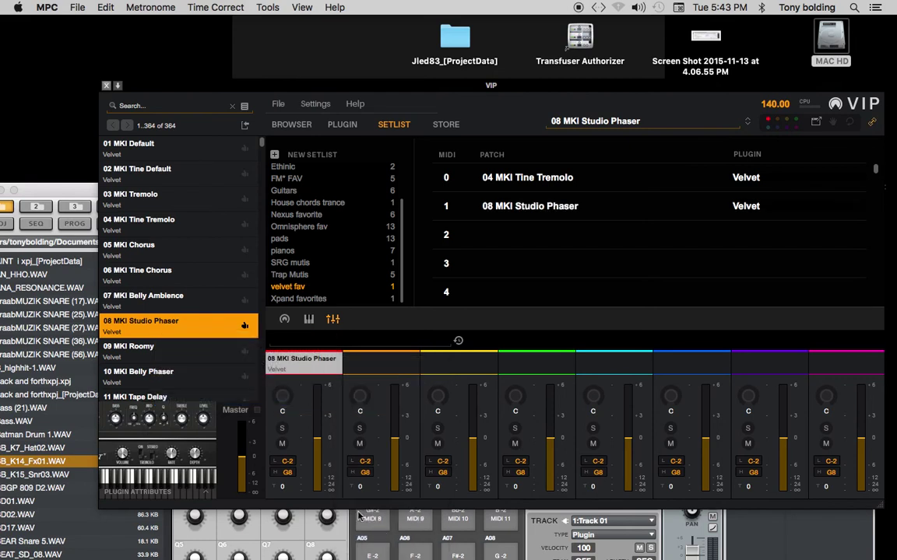
{"action": "scroll", "coordinate": [167, 311], "scroll_direction": "down", "scroll_amount": 2}
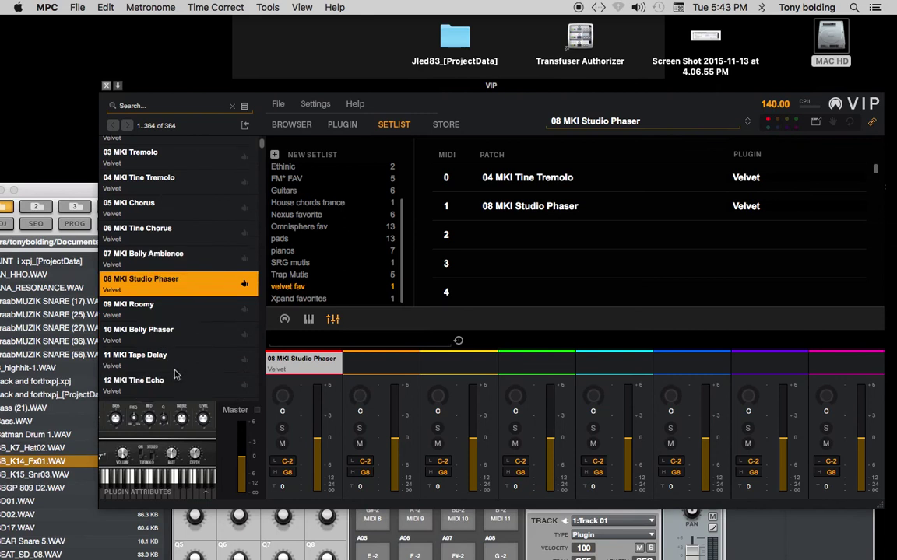
{"action": "scroll", "coordinate": [161, 342], "scroll_direction": "down", "scroll_amount": 2}
{"action": "scroll", "coordinate": [161, 342], "scroll_direction": "down", "scroll_amount": 1}
{"action": "scroll", "coordinate": [161, 343], "scroll_direction": "down", "scroll_amount": 2}
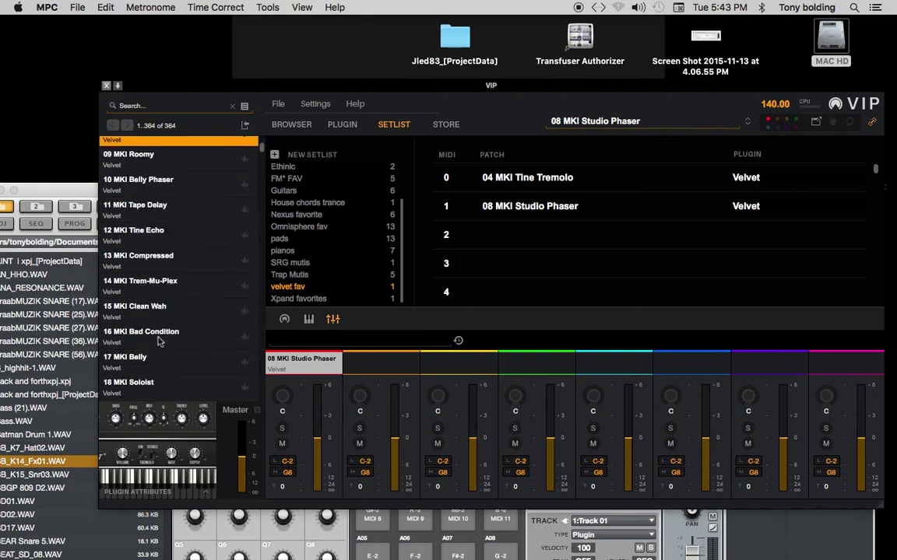
{"action": "left_click", "coordinate": [169, 283]}
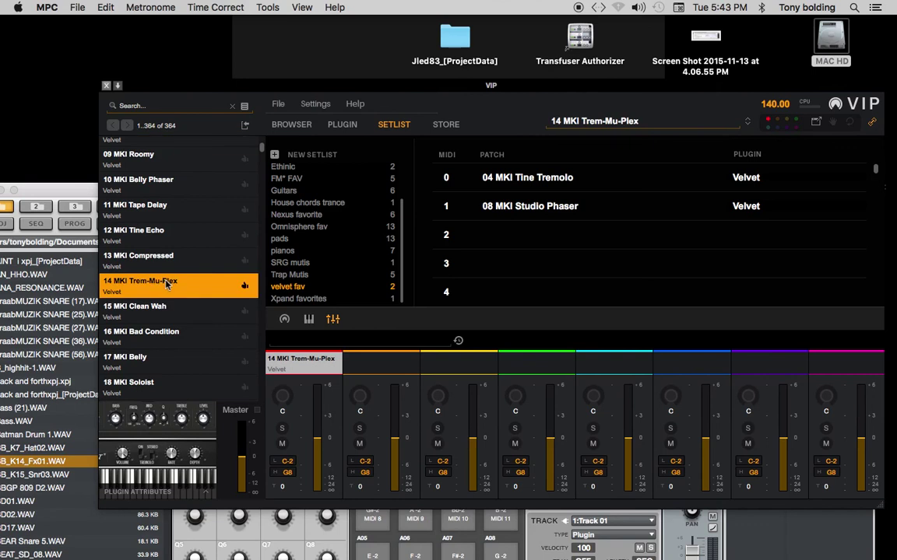
{"action": "mouse_move", "coordinate": [166, 285]}
{"action": "left_mouse_down"}
{"action": "mouse_move", "coordinate": [526, 247]}
{"action": "mouse_move", "coordinate": [493, 237]}
{"action": "left_mouse_up"}
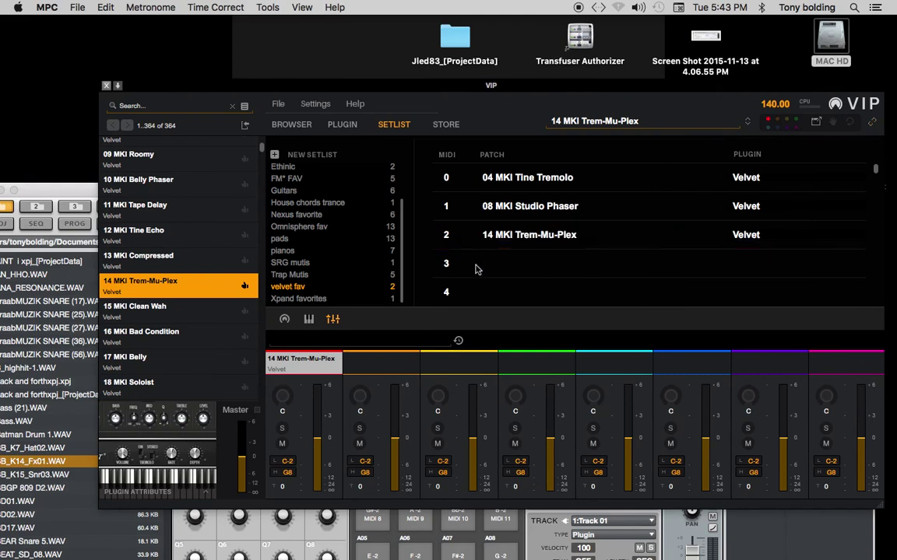
{"action": "left_click", "coordinate": [146, 333]}
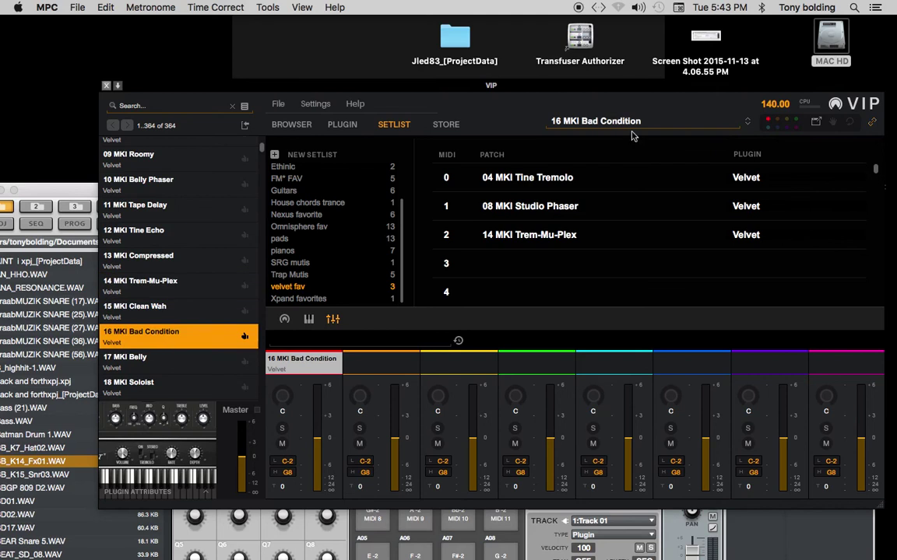
{"action": "mouse_move", "coordinate": [623, 120]}
{"action": "left_mouse_down"}
{"action": "mouse_move", "coordinate": [587, 302]}
{"action": "mouse_move", "coordinate": [490, 265]}
{"action": "left_mouse_up"}
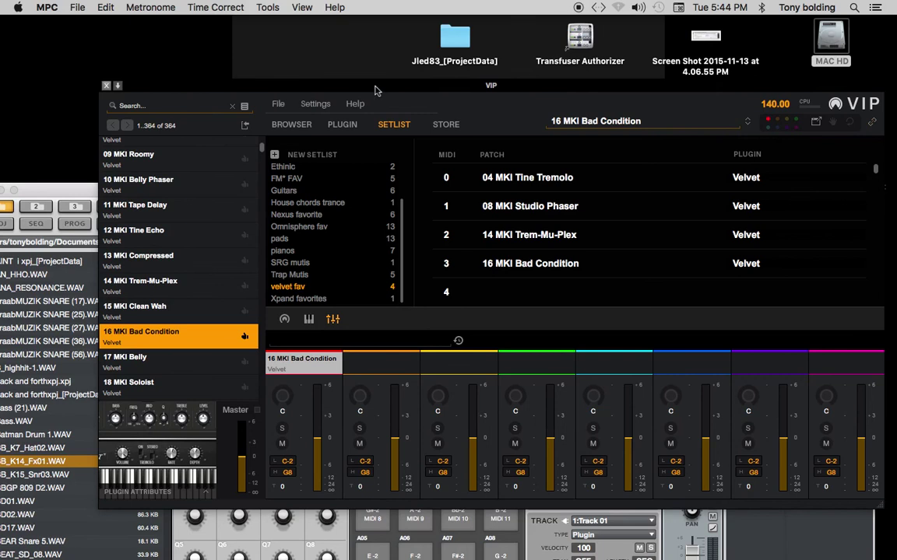
{"action": "mouse_move", "coordinate": [391, 88]}
{"action": "left_mouse_down"}
{"action": "mouse_move", "coordinate": [358, 102]}
{"action": "mouse_move", "coordinate": [257, 203]}
{"action": "left_mouse_up"}
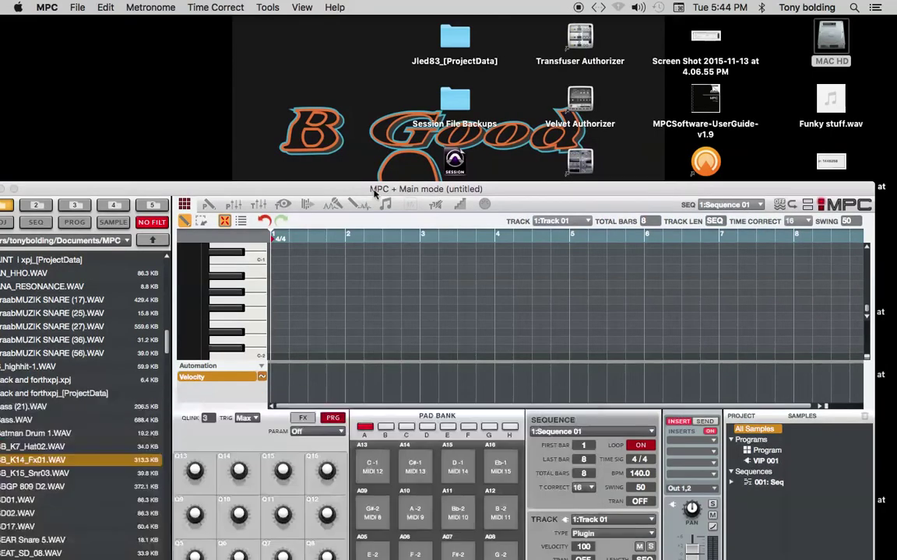
Bring the MPC main window forward, show its LCD window via Tools, and select the Plg field.
{"action": "left_click_drag", "start_coordinate": [374, 189], "coordinate": [372, 33]}
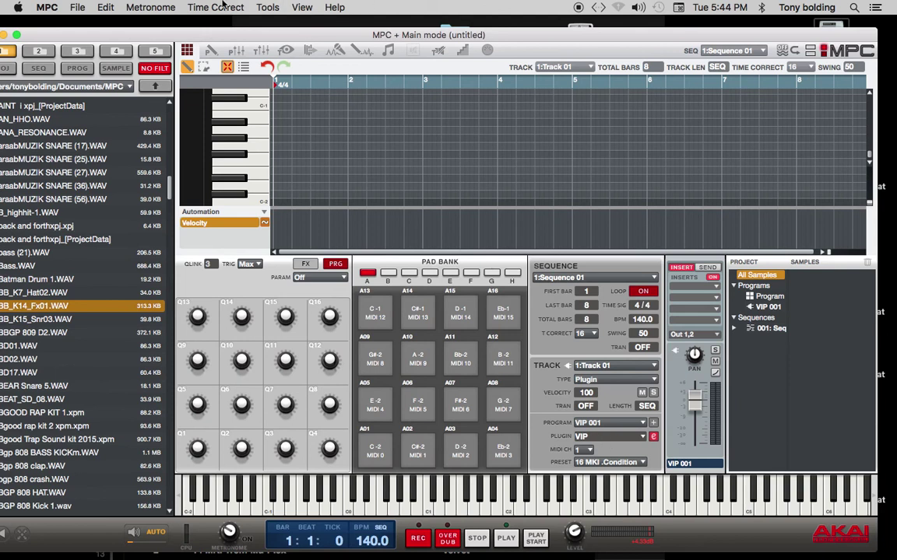
{"action": "left_click", "coordinate": [268, 7]}
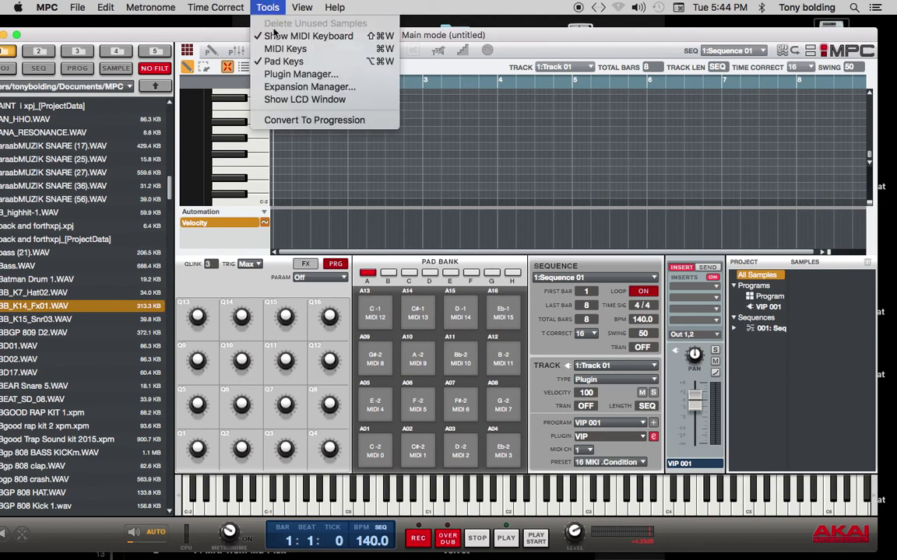
{"action": "left_click", "coordinate": [287, 99]}
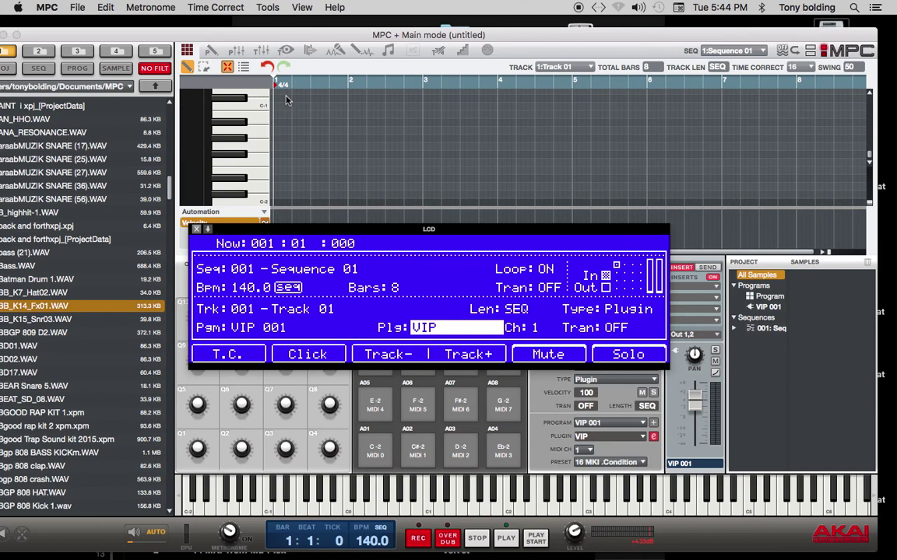
{"action": "key", "text": "Left"}
{"action": "key", "text": "Right"}
Open the LCD's VIP Presets list and step through the patches to 08 MKI Studio Phaser.
{"action": "key", "text": "Return"}
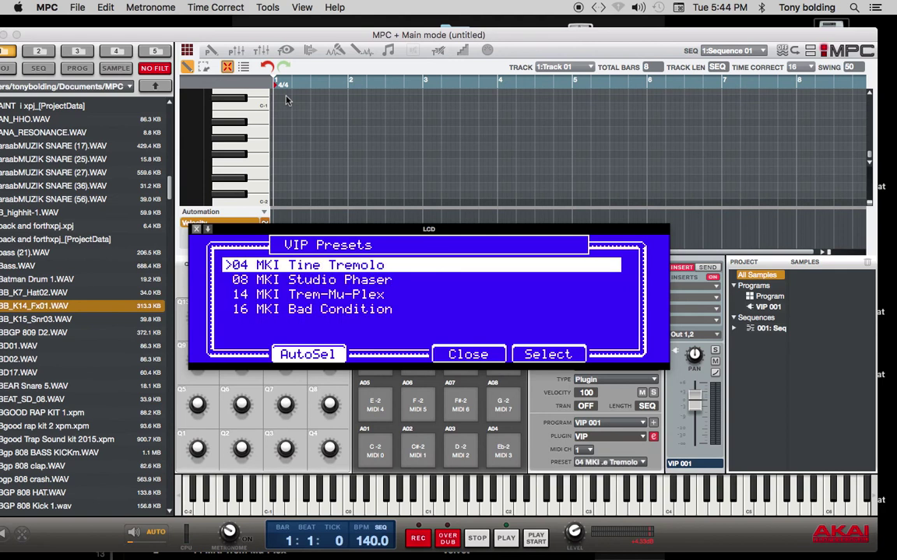
{"action": "key", "text": "Down"}
{"action": "key", "text": "Down"}
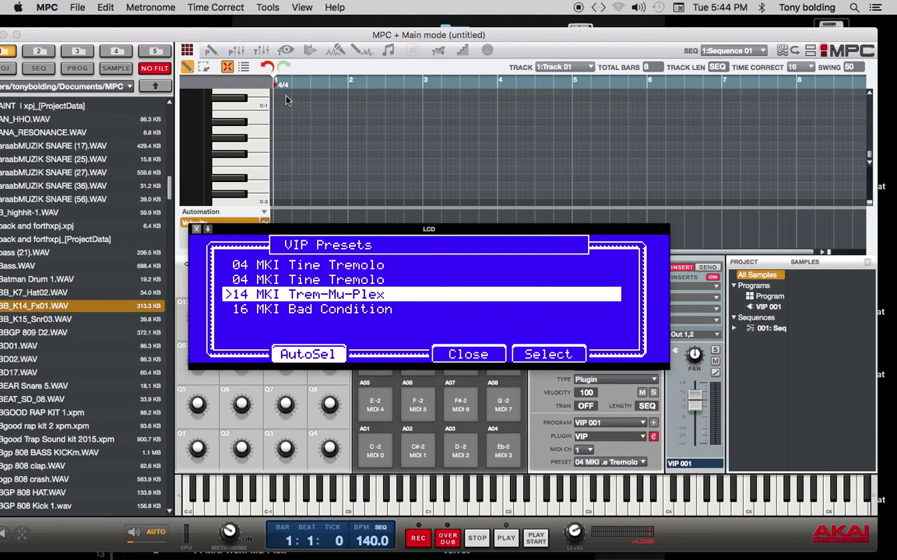
{"action": "key", "text": "Down"}
{"action": "key", "text": "Up"}
{"action": "key", "text": "Up"}
Browse the velvet fav patches further, then close the preset list, reopen it and close it again.
{"action": "key", "text": "Down"}
{"action": "key", "text": "Up"}
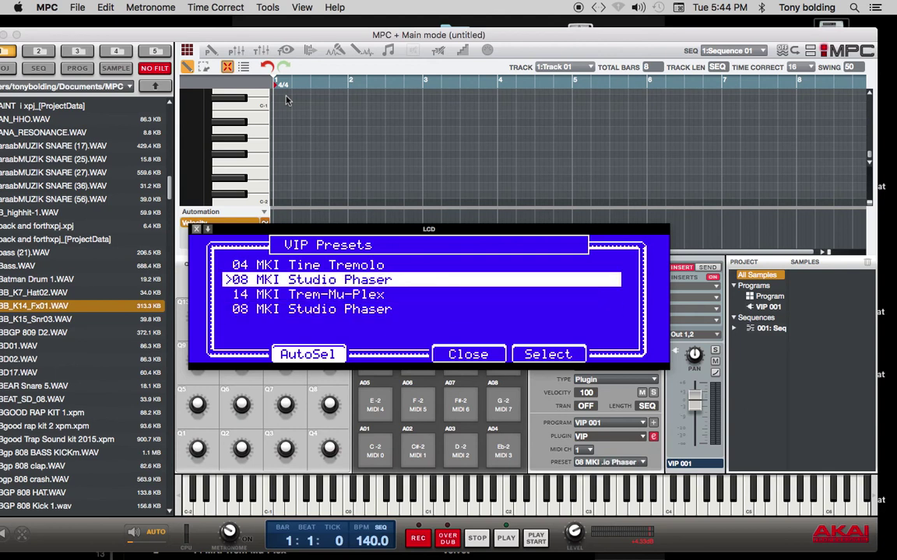
{"action": "key", "text": "Up"}
{"action": "key", "text": "Down"}
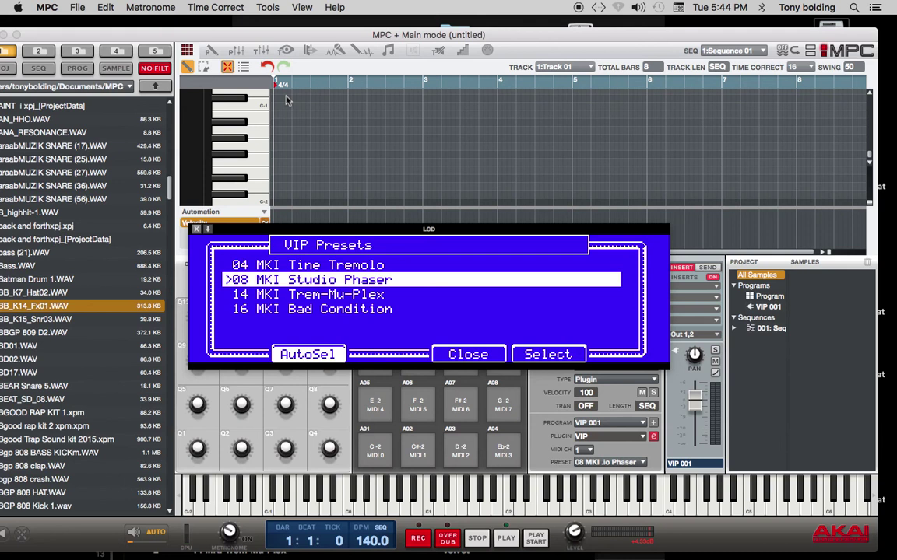
{"action": "key", "text": "Down"}
{"action": "key", "text": "Up"}
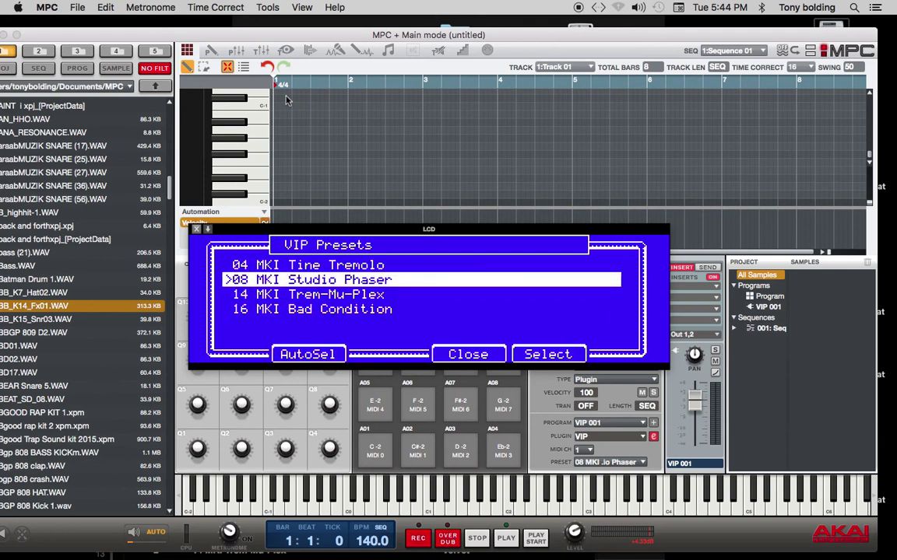
{"action": "key", "text": "Up"}
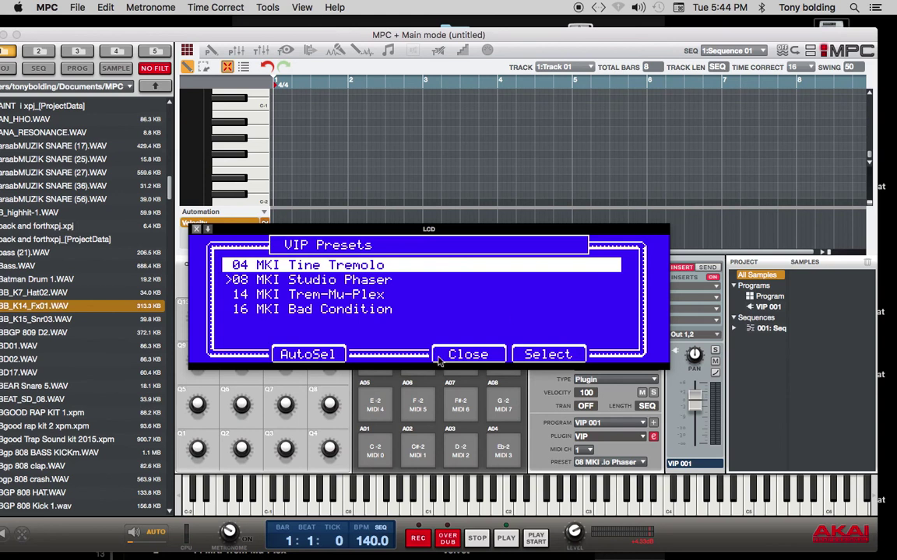
{"action": "left_click", "coordinate": [439, 360]}
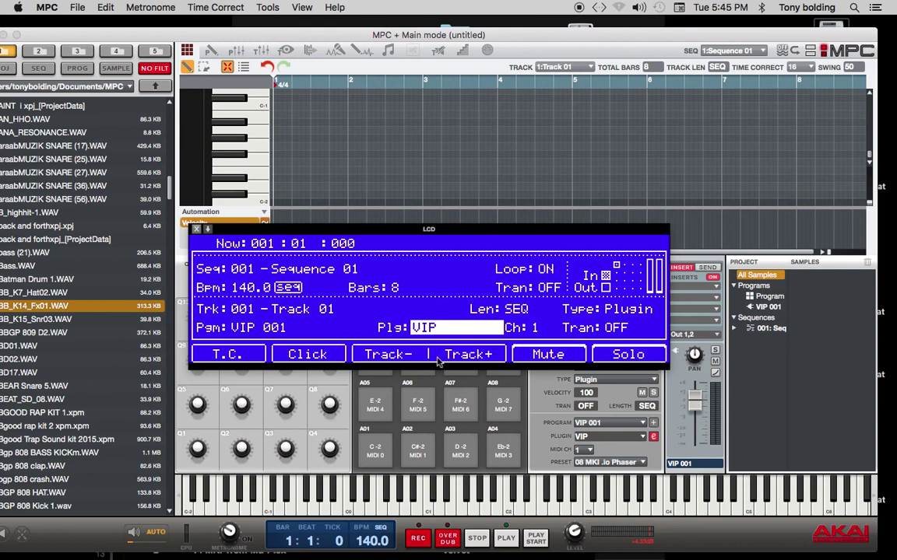
{"action": "key", "text": "Return"}
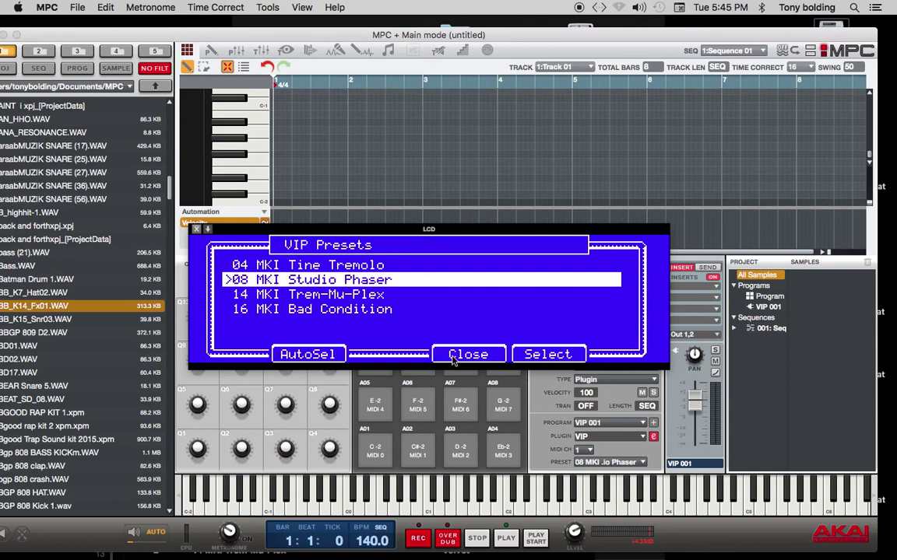
{"action": "left_click", "coordinate": [452, 357]}
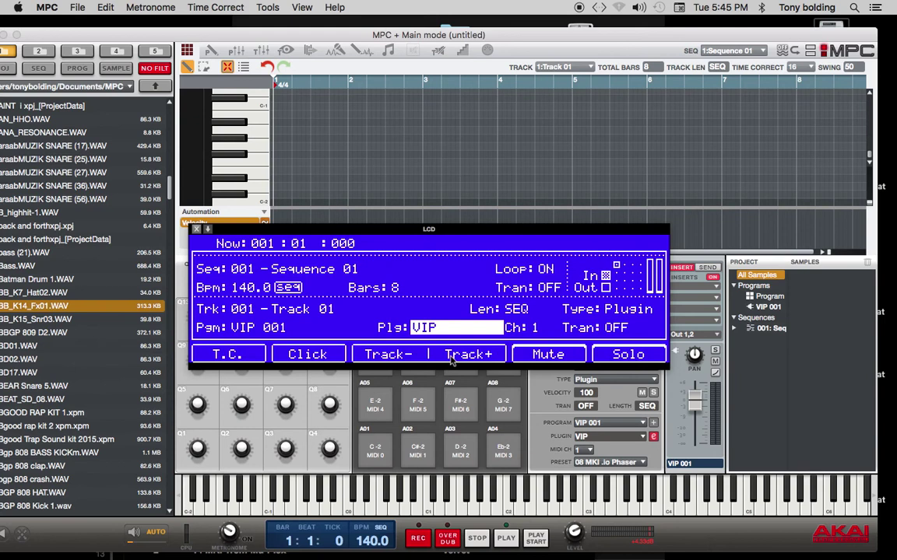
Close the LCD screen and reopen the VIP window, raised to show the velvet fav setlist.
{"action": "left_click", "coordinate": [197, 230]}
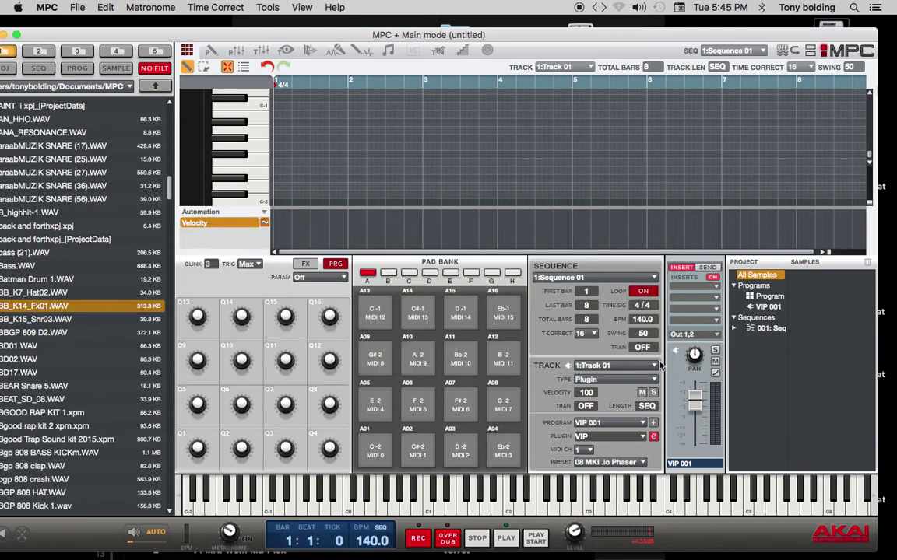
{"action": "left_click", "coordinate": [652, 436]}
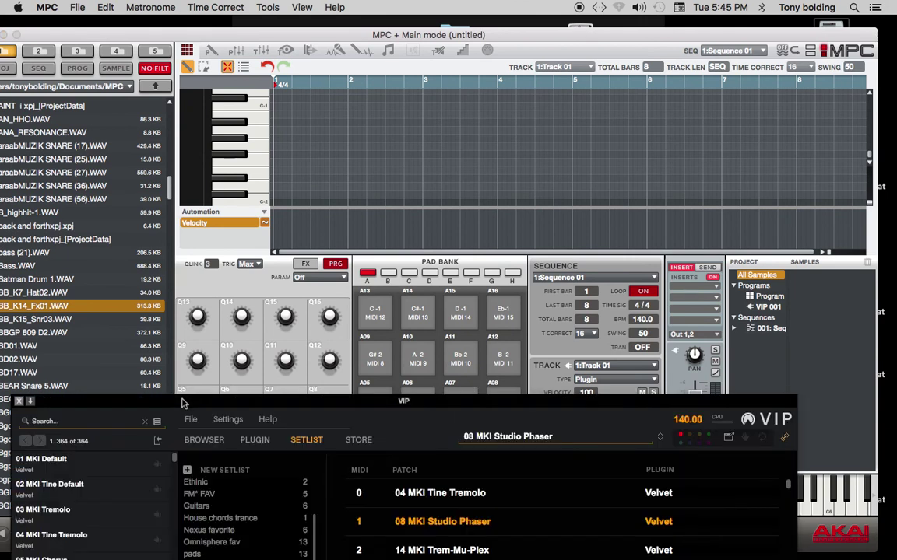
{"action": "mouse_move", "coordinate": [178, 398]}
{"action": "left_mouse_down"}
{"action": "mouse_move", "coordinate": [200, 119]}
{"action": "mouse_move", "coordinate": [186, 82]}
{"action": "left_mouse_up"}
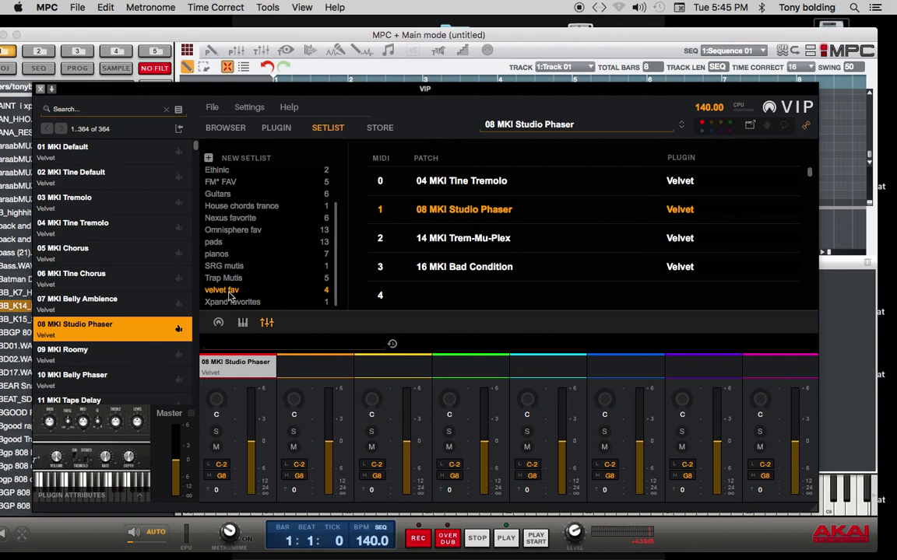
Remove the velvet fav setlist from the setlist list and confirm the deletion.
{"action": "right_click", "coordinate": [233, 292]}
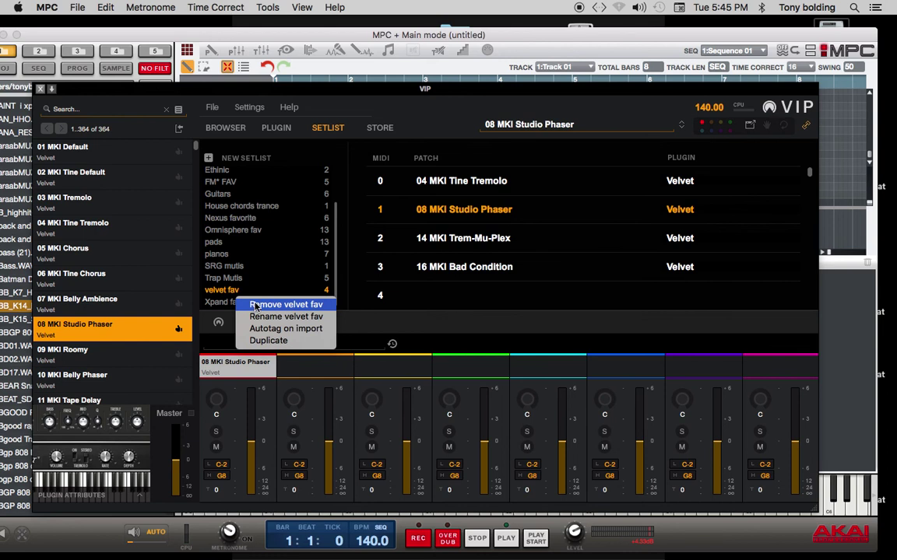
{"action": "left_click", "coordinate": [255, 305]}
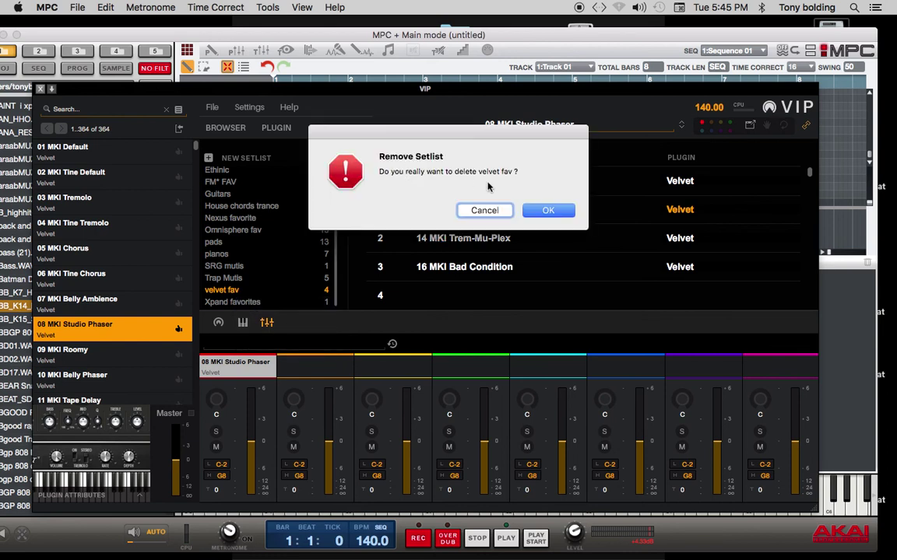
{"action": "left_click", "coordinate": [536, 211]}
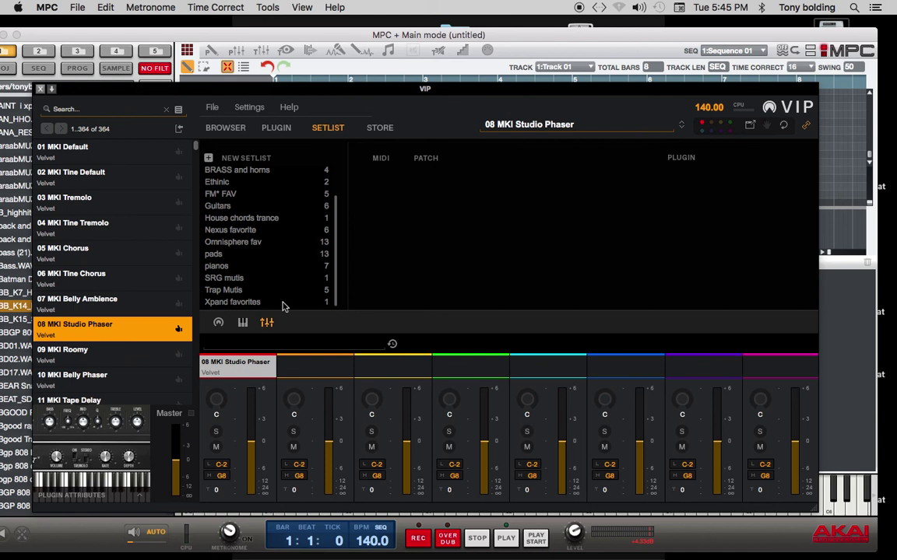
{"action": "right_click", "coordinate": [155, 335]}
{"action": "mouse_move", "coordinate": [196, 402]}
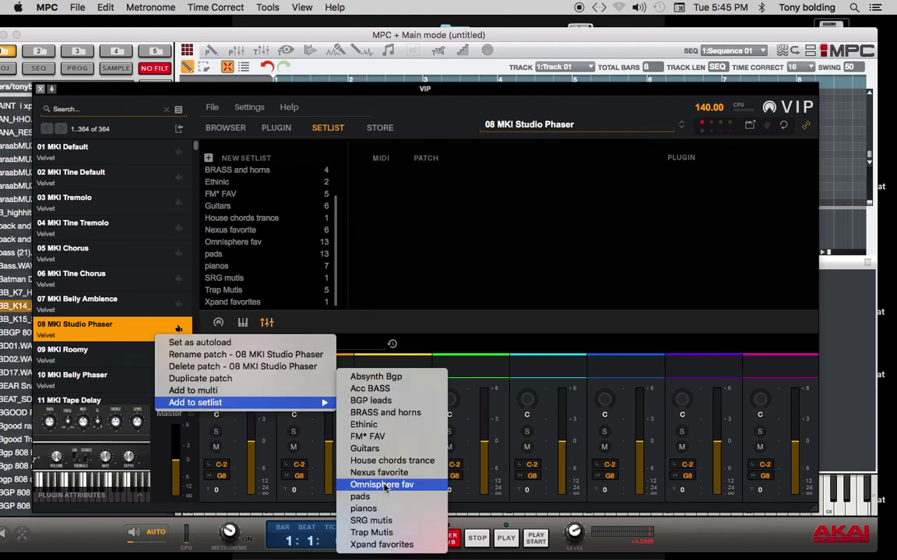
{"action": "left_click", "coordinate": [393, 475]}
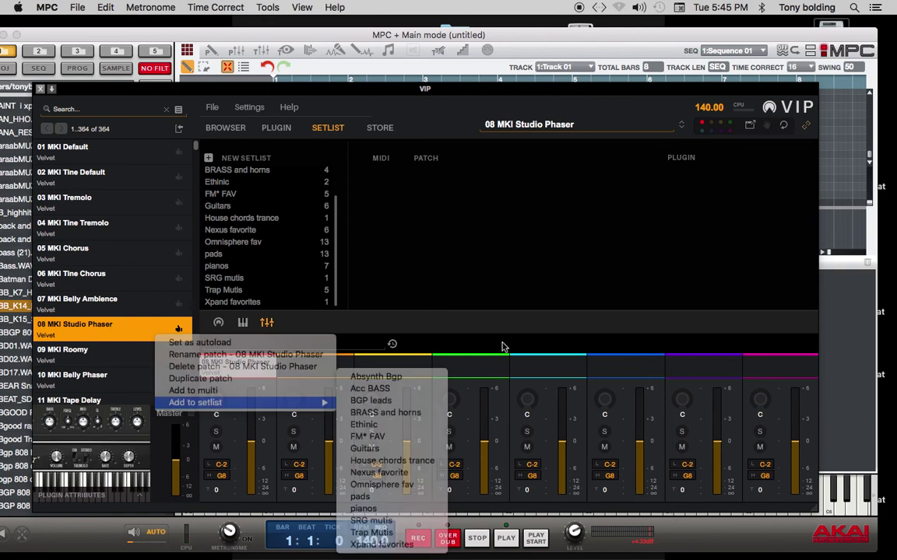